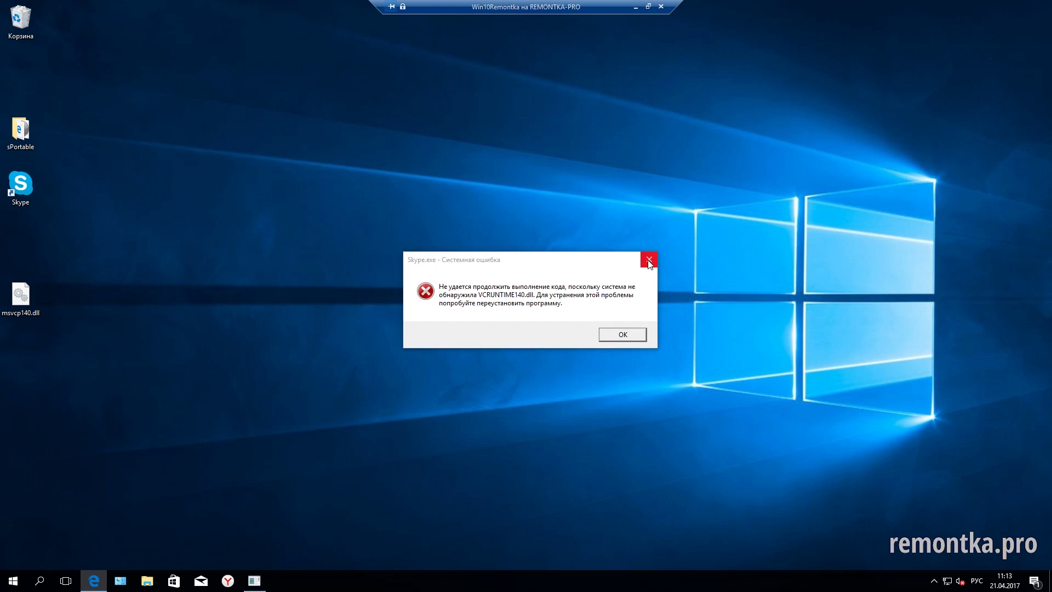
- Dismiss the Skype.exe system error messages about the missing runtime DLL
left_click(648, 260)
left_click(650, 264)
left_click(649, 263)
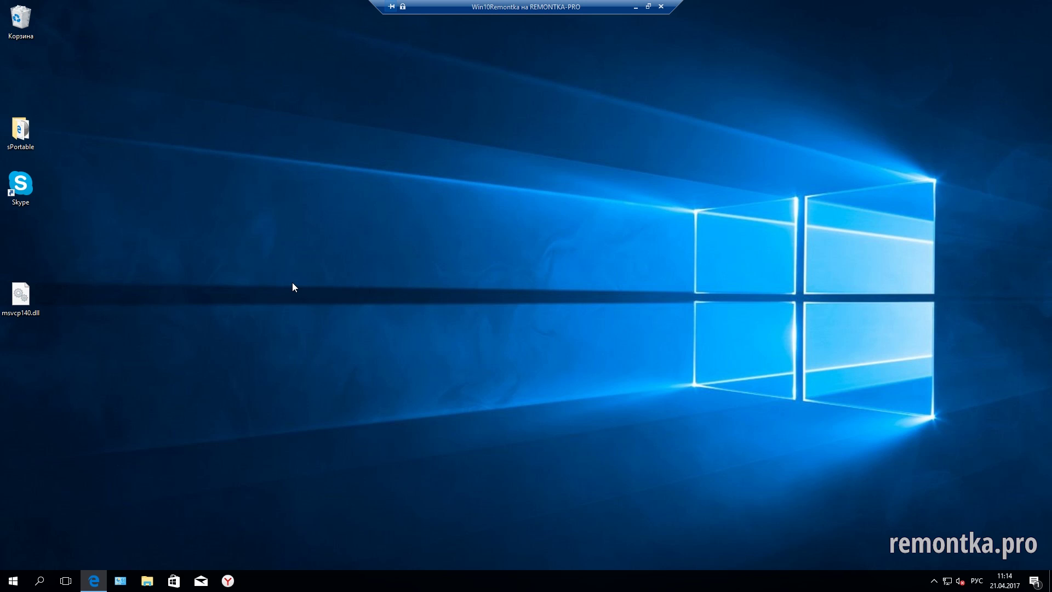
- Open the detailed properties of msvcp140.dll on the desktop and check its product name
right_click(17, 295)
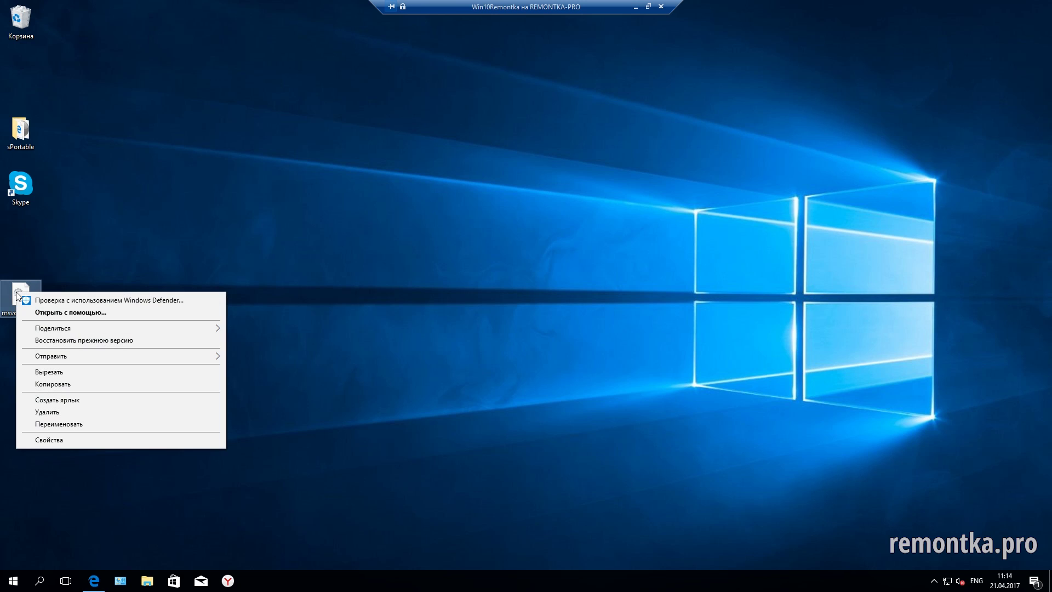
left_click(63, 441)
left_click_drag(161, 289, 396, 187)
left_click(357, 200)
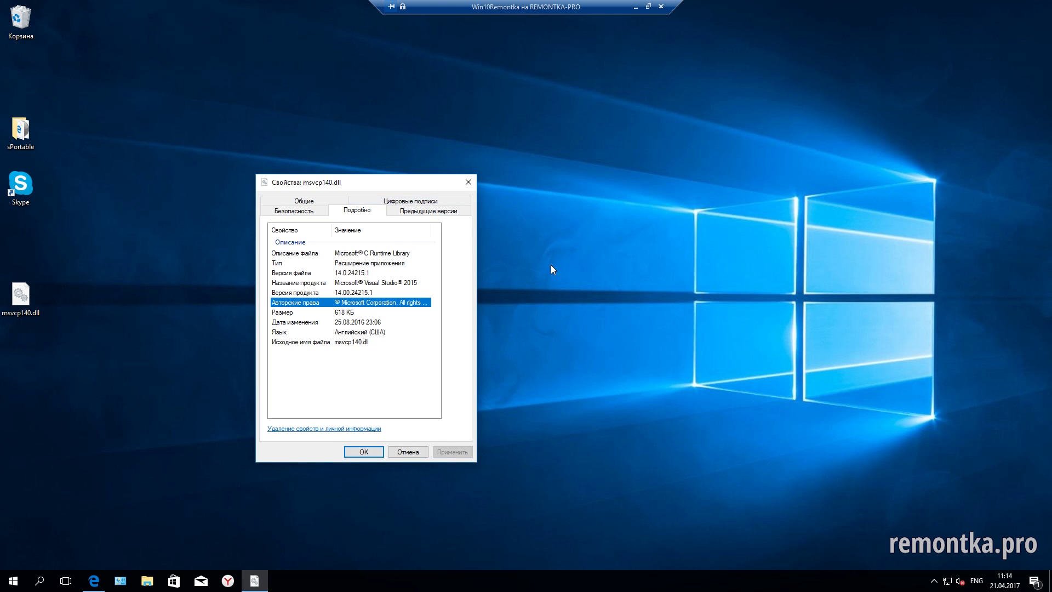
left_click(369, 283)
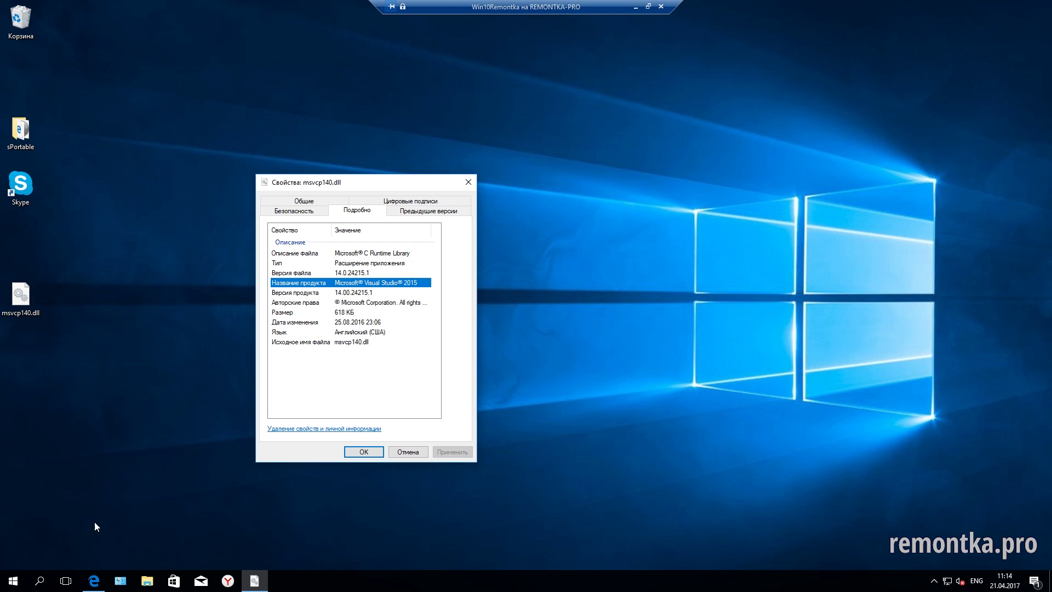
- Check the installed programs in Control Panel for the Microsoft Visual C++ 2015 Redistributable, closing that list and the DLL's properties
left_click(120, 581)
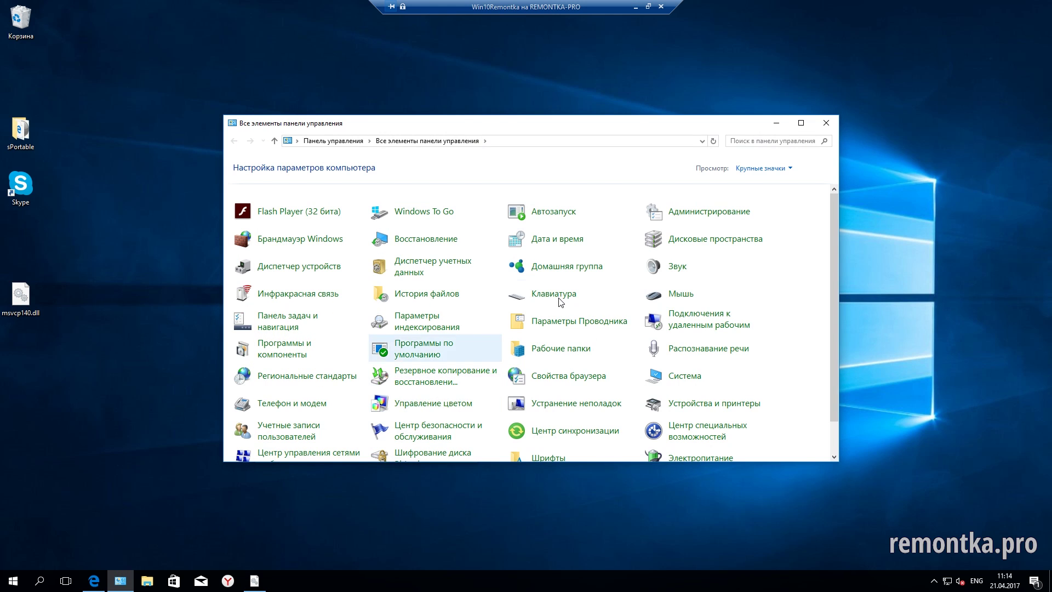
scroll(652, 313, "down", 1)
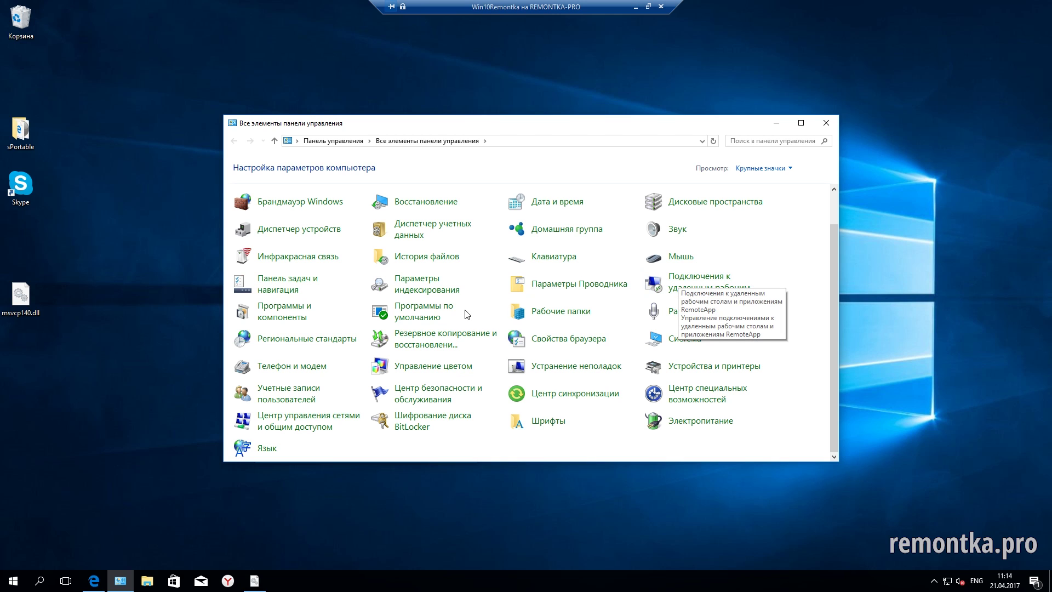
left_click(281, 310)
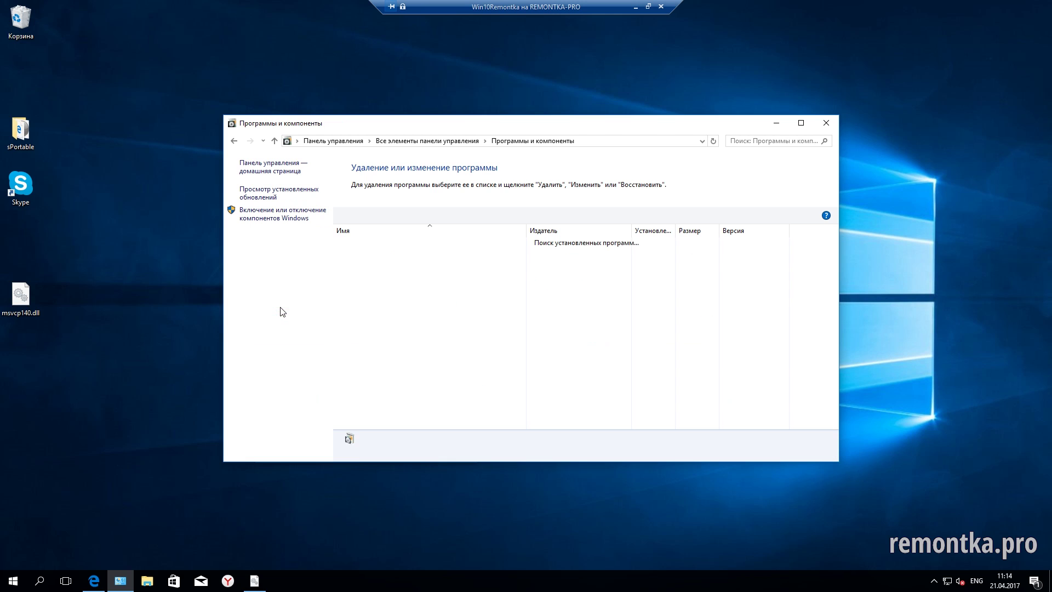
left_click_drag(466, 124, 410, 132)
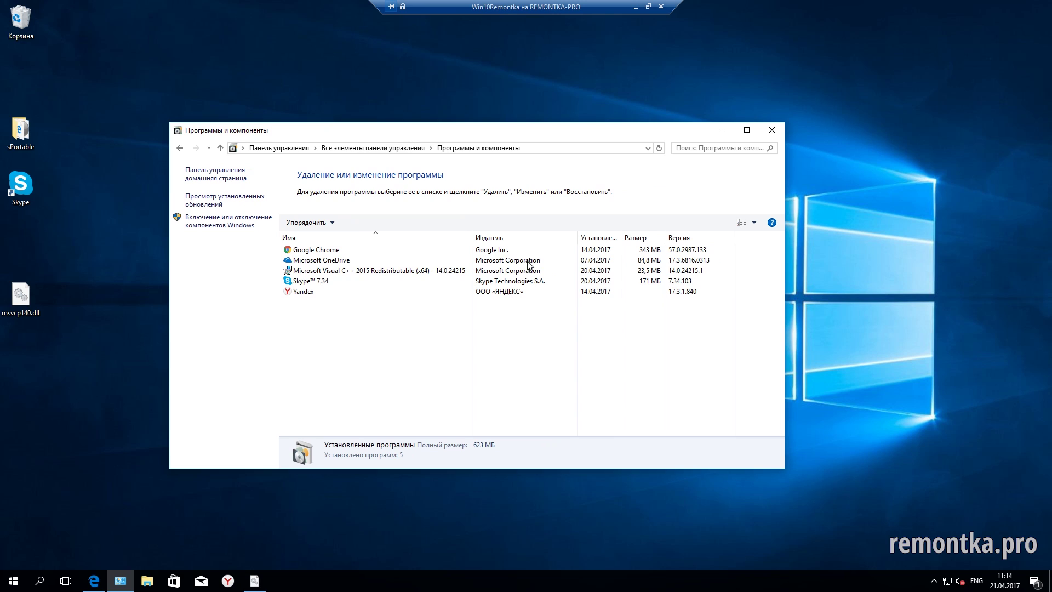
left_click(339, 271)
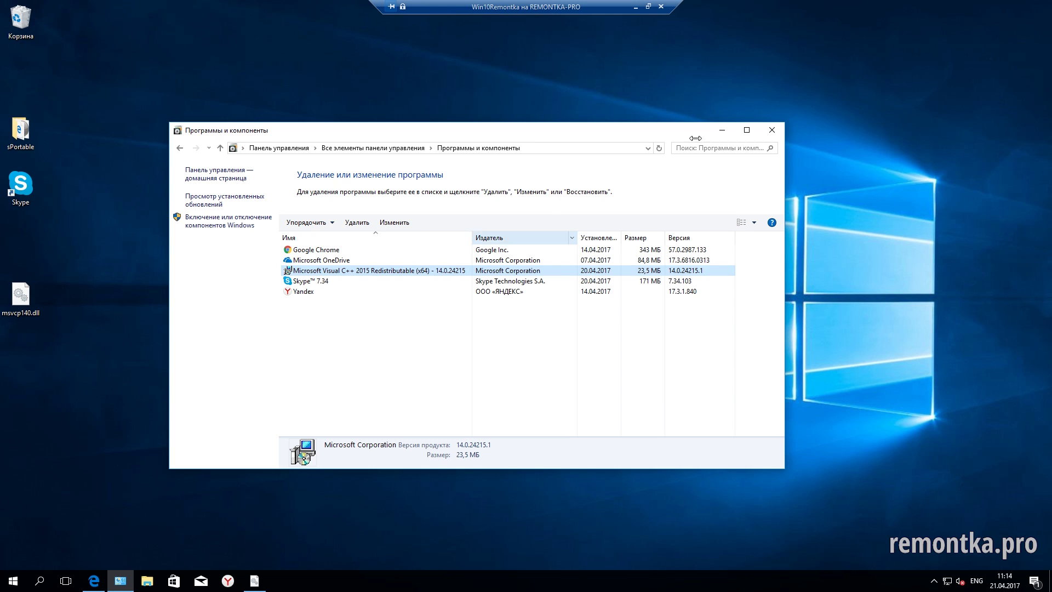
left_click(772, 130)
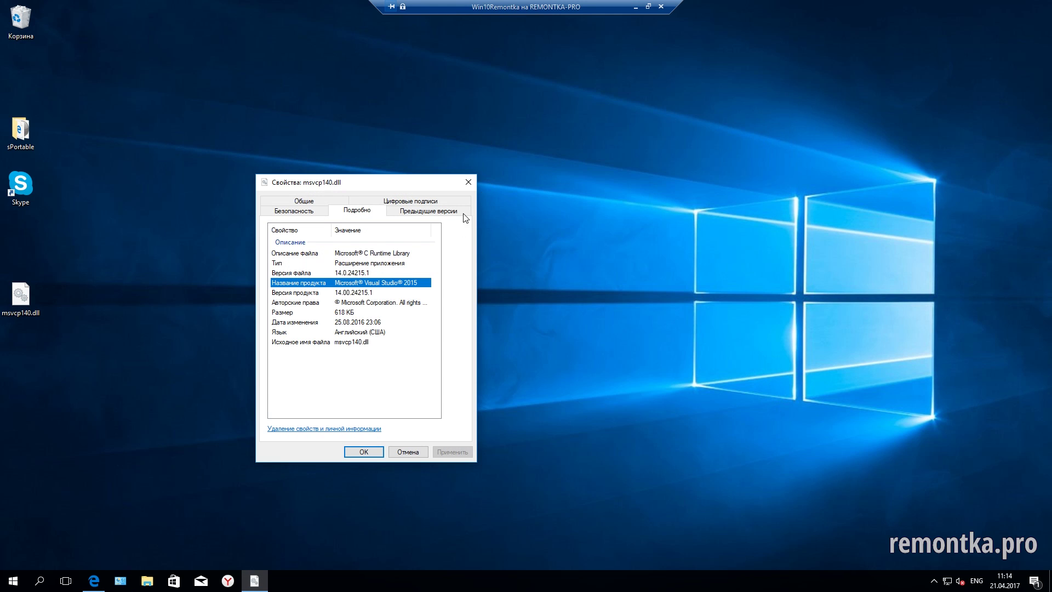
left_click(475, 181)
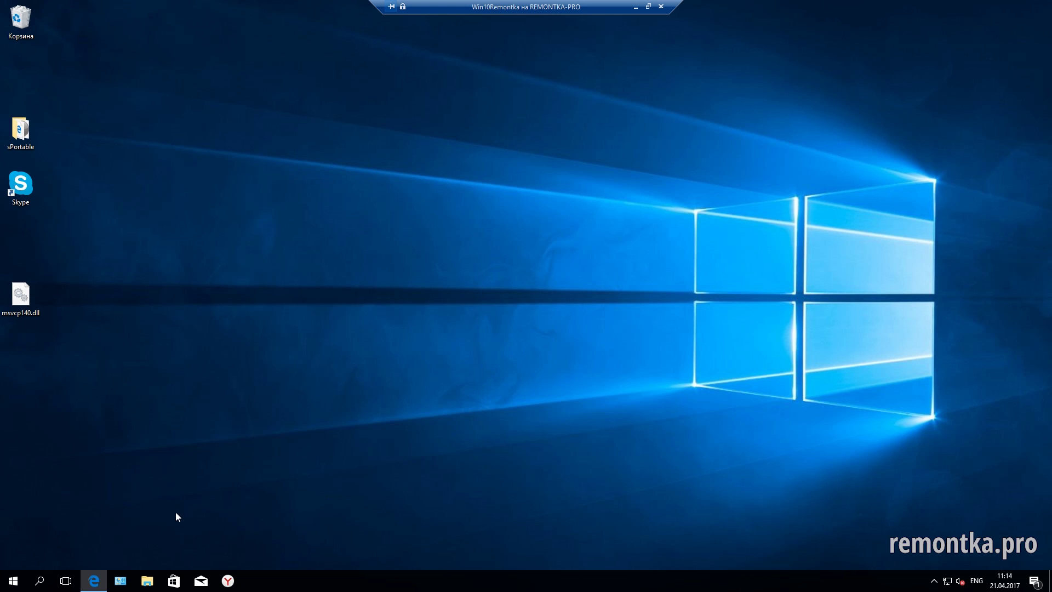
- Switch to Edge and open the download choices for the Microsoft Visual C++ 2015 Update 3 redistributable
left_click(94, 580)
key("ctrl+l")
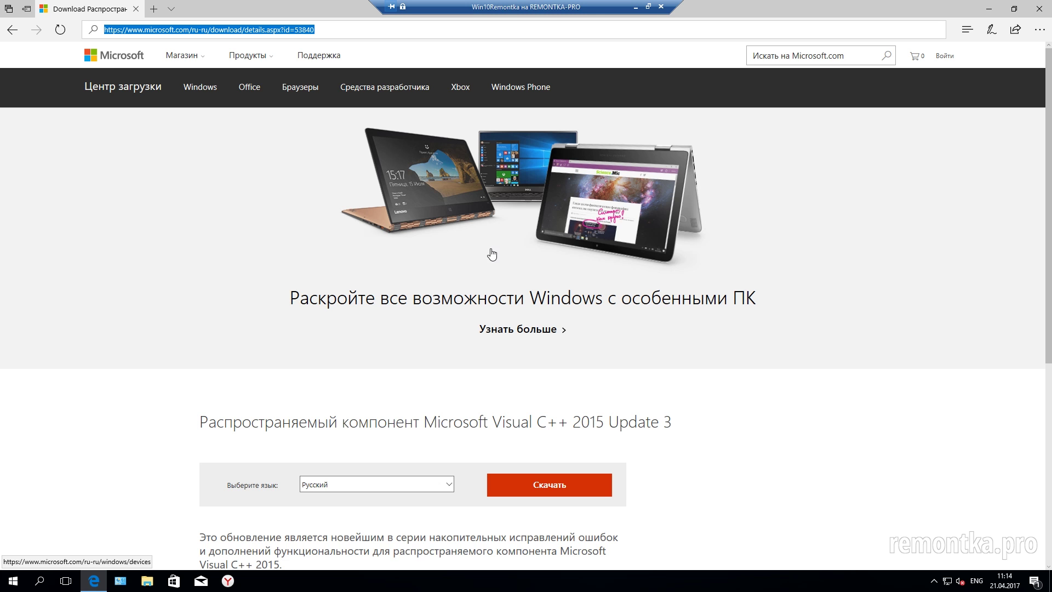
scroll(493, 257, "down", 6)
left_click(538, 150)
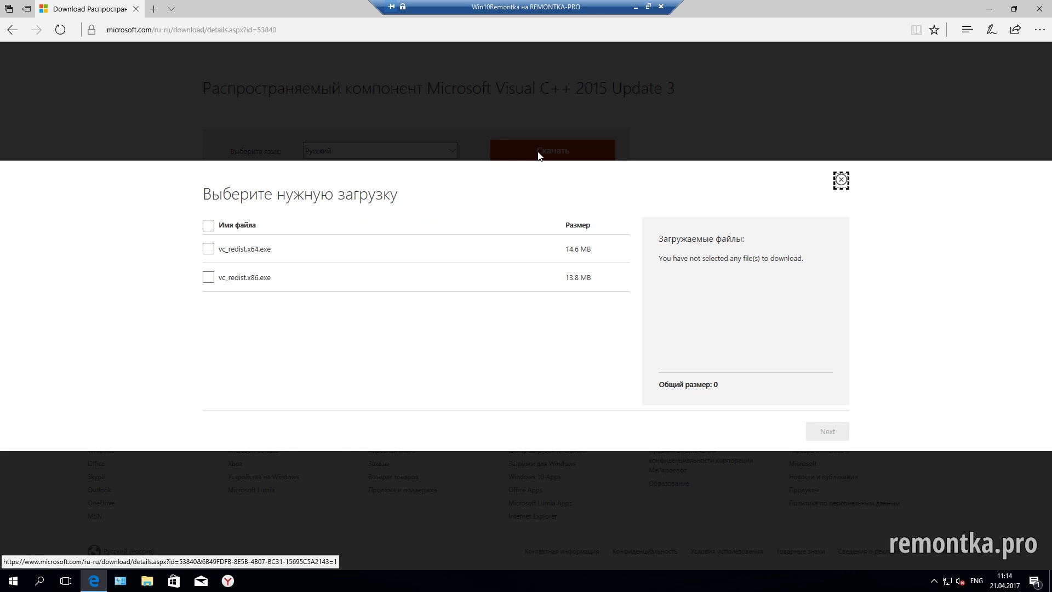
- Select vc_redist.x64.exe and vc_redist.x86.exe and download both files
left_click(209, 249)
left_click(209, 277)
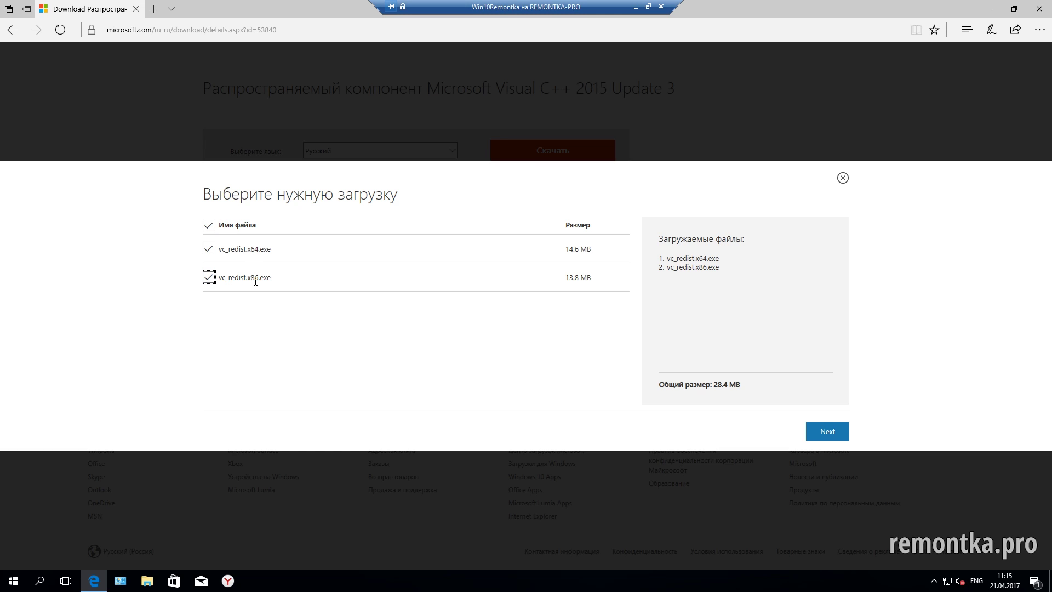
left_click(840, 432)
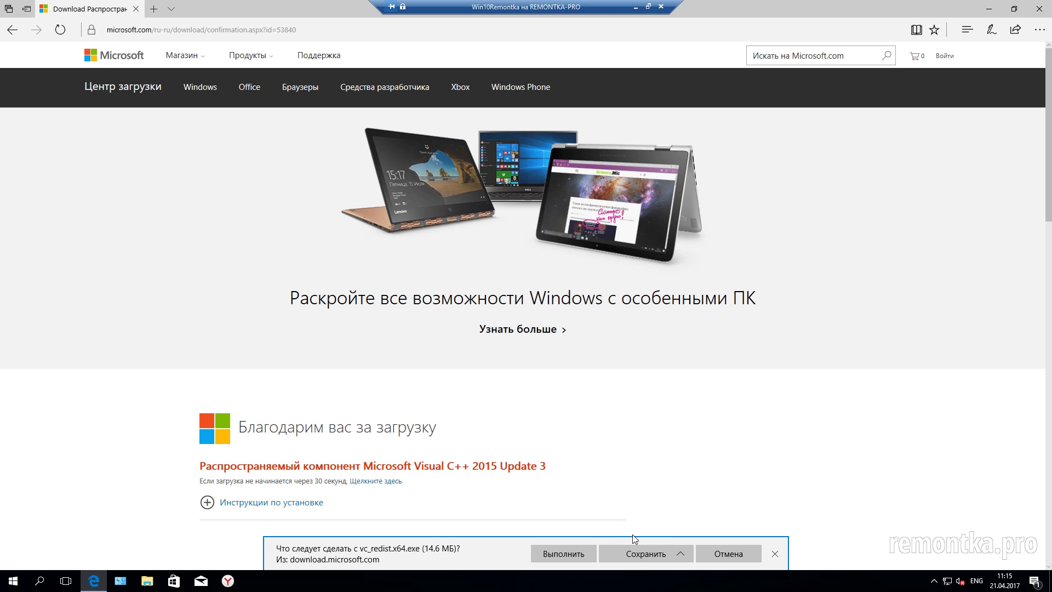
key("Return")
key("Return")
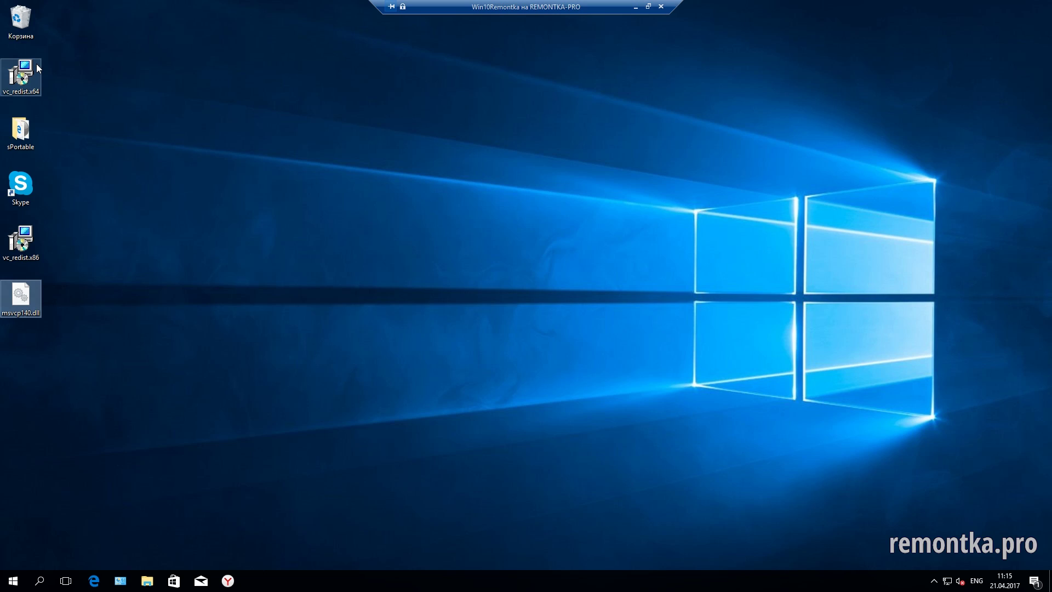
- Install vc_redist.x86 from the desktop despite the Store warning, accepting the licence terms and allowing the changes to the device
mouse_move(38, 68)
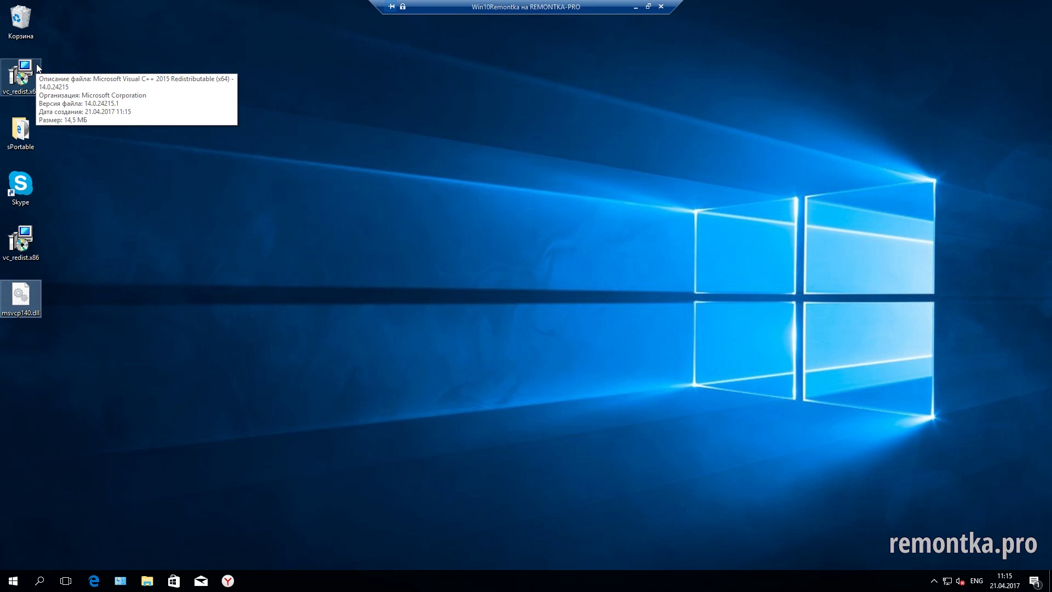
double_click(25, 233)
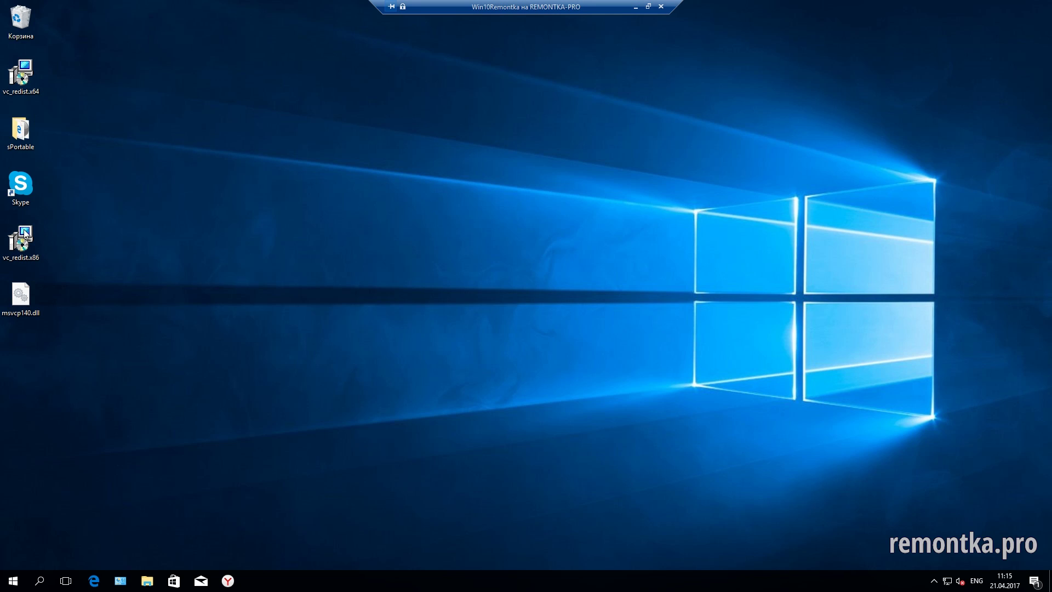
left_click(569, 409)
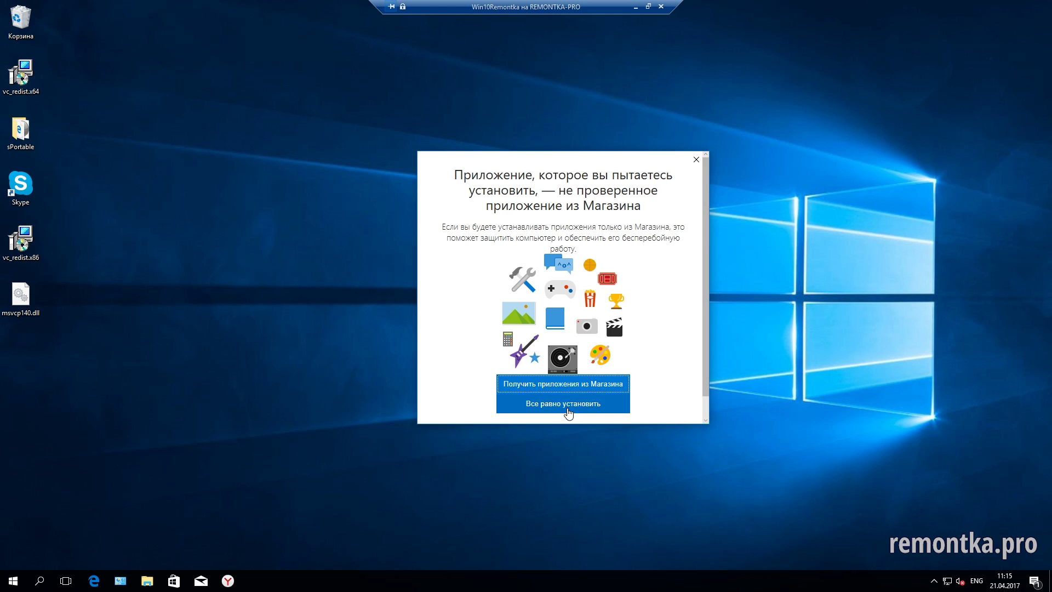
left_click(404, 335)
left_click(585, 355)
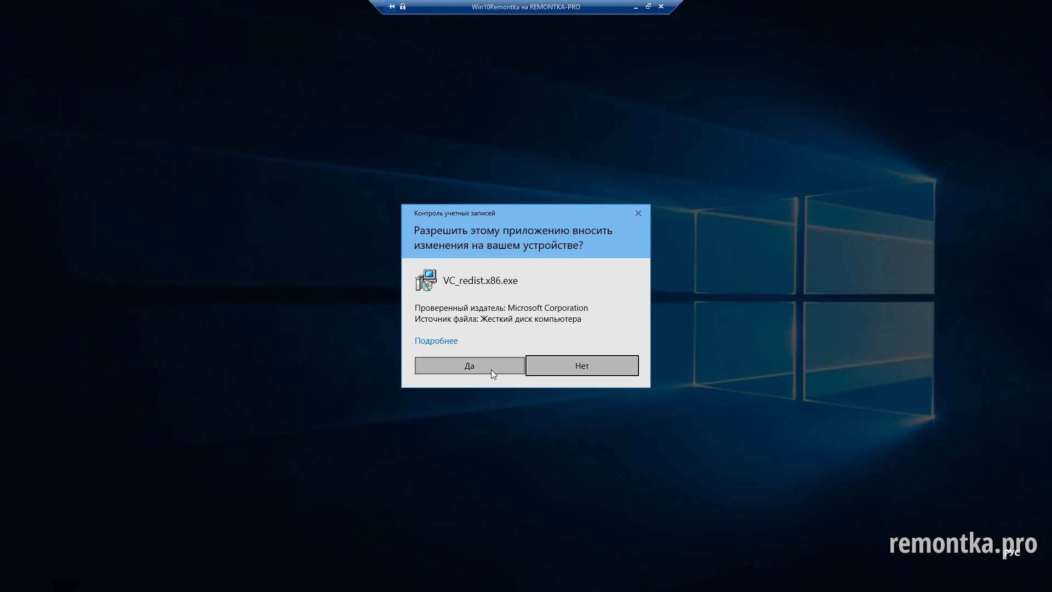
left_click(491, 370)
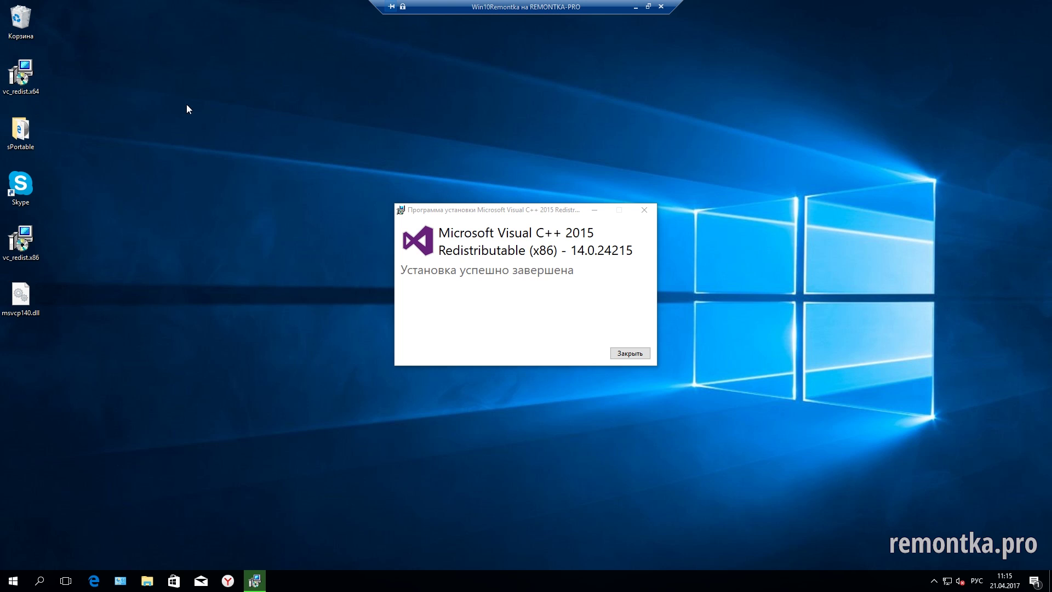
left_click(631, 354)
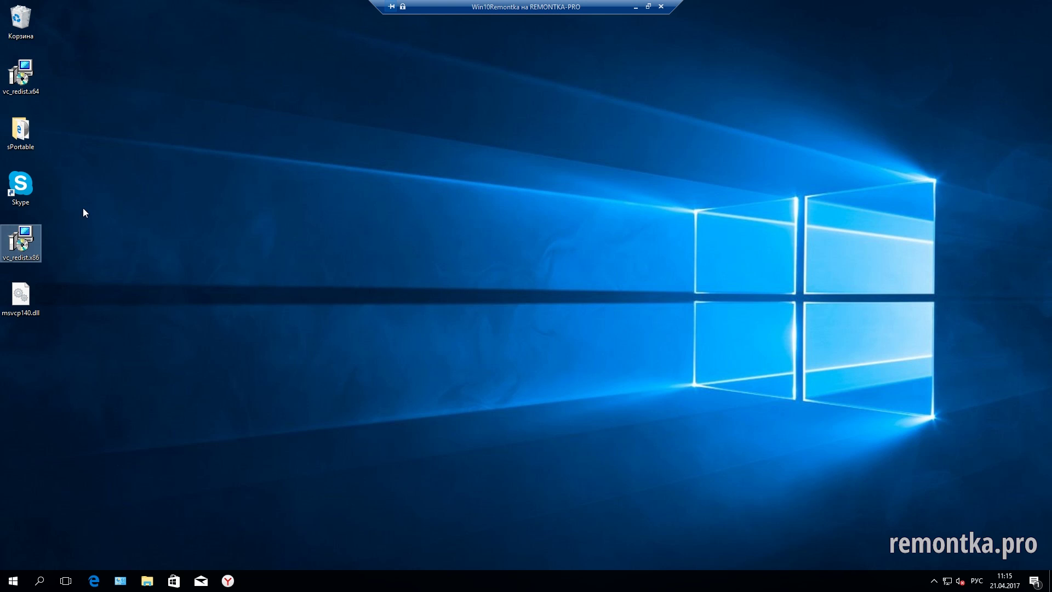
- Launch Skype from the desktop to check that it starts, and exit it completely
left_click(21, 186)
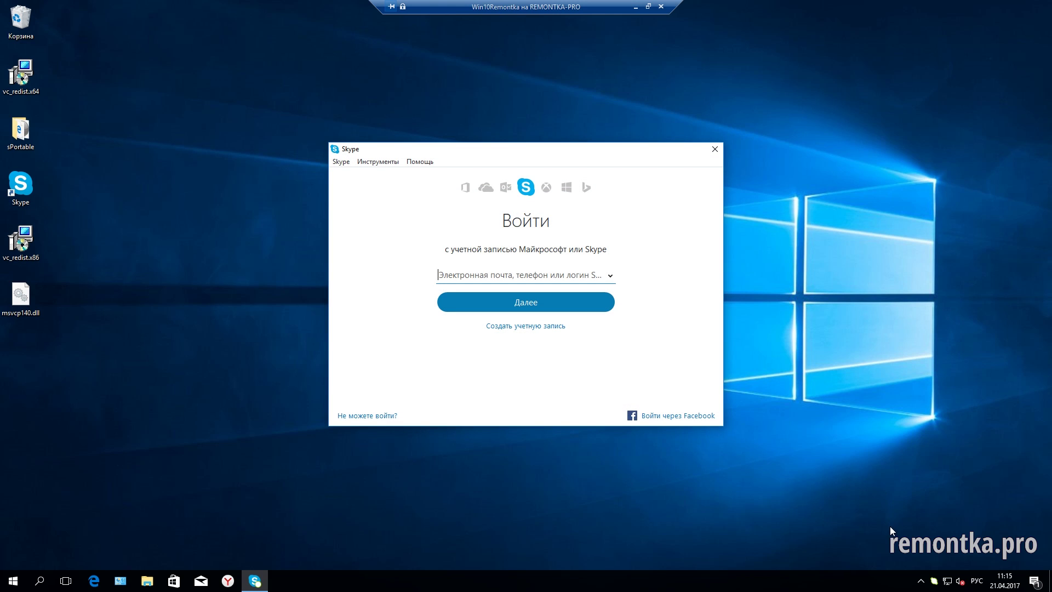
right_click(960, 581)
left_click(957, 572)
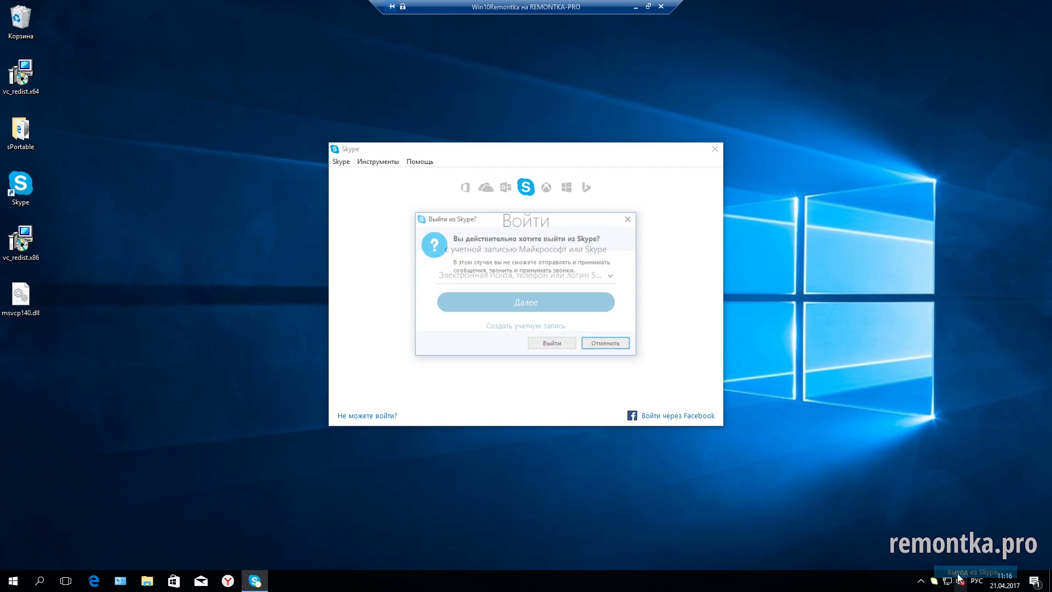
left_click(552, 343)
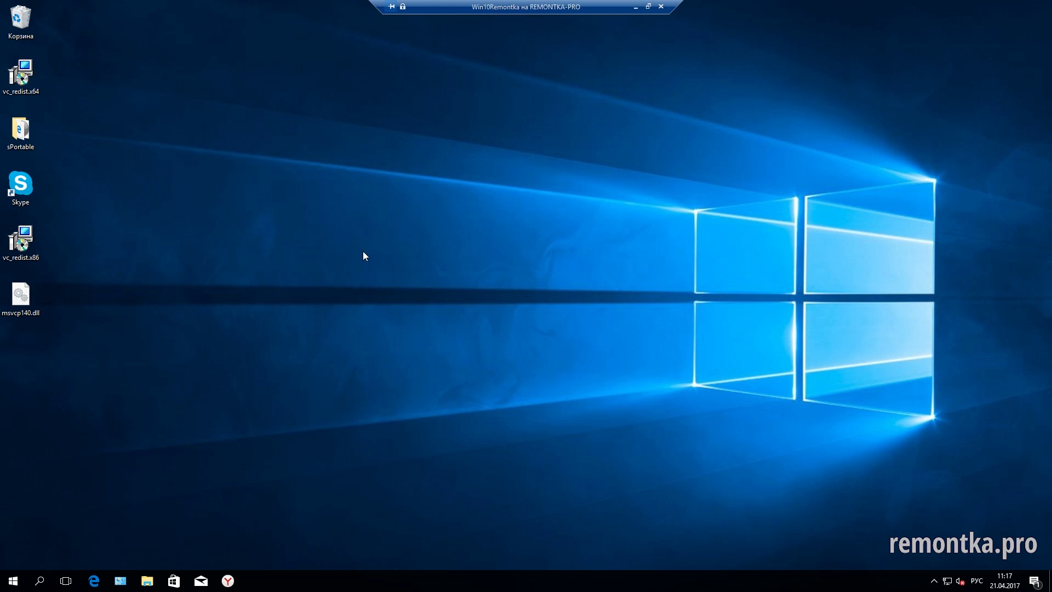
- Open the folder C:\Windows\System32 in File Explorer
key("super+e")
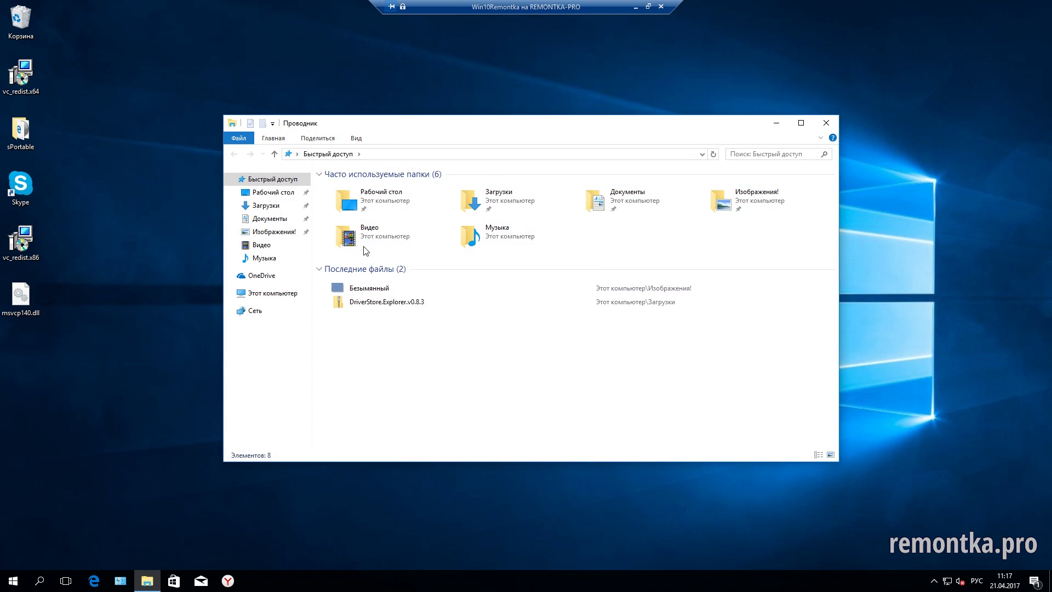
left_click(277, 293)
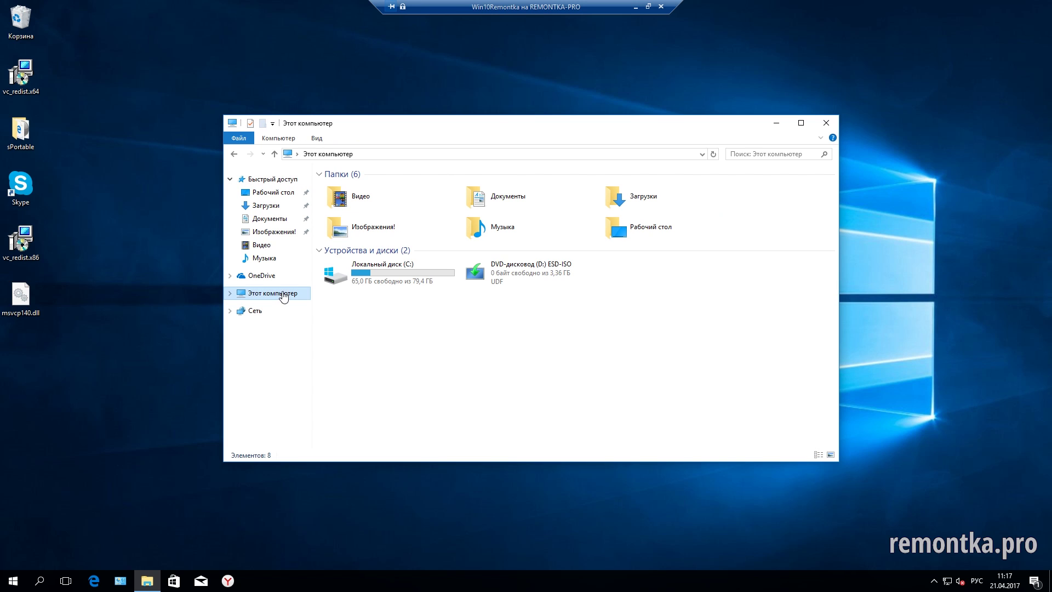
double_click(399, 271)
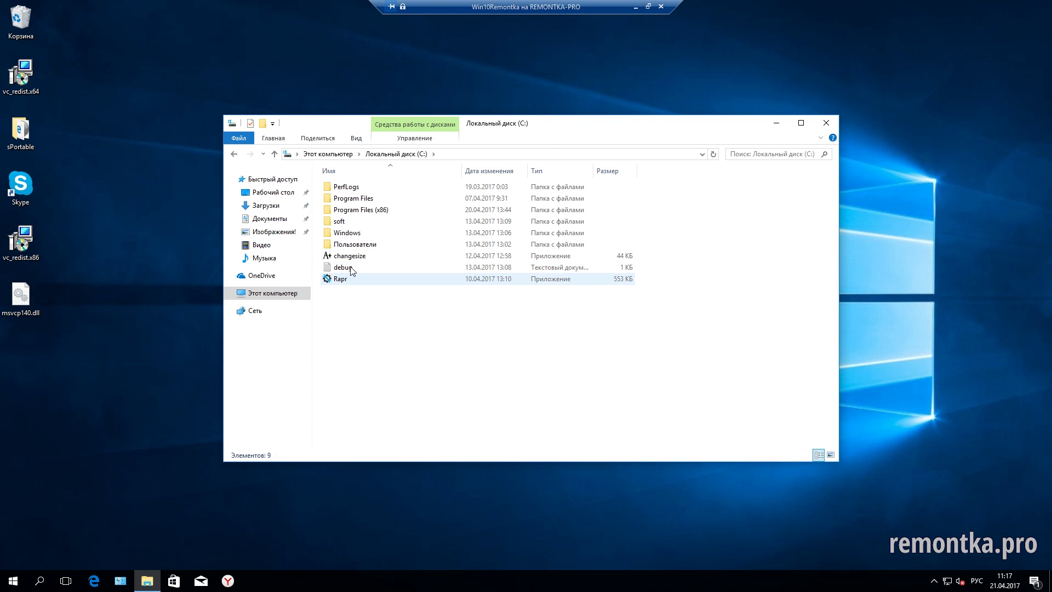
double_click(347, 238)
scroll(441, 356, "down", 15)
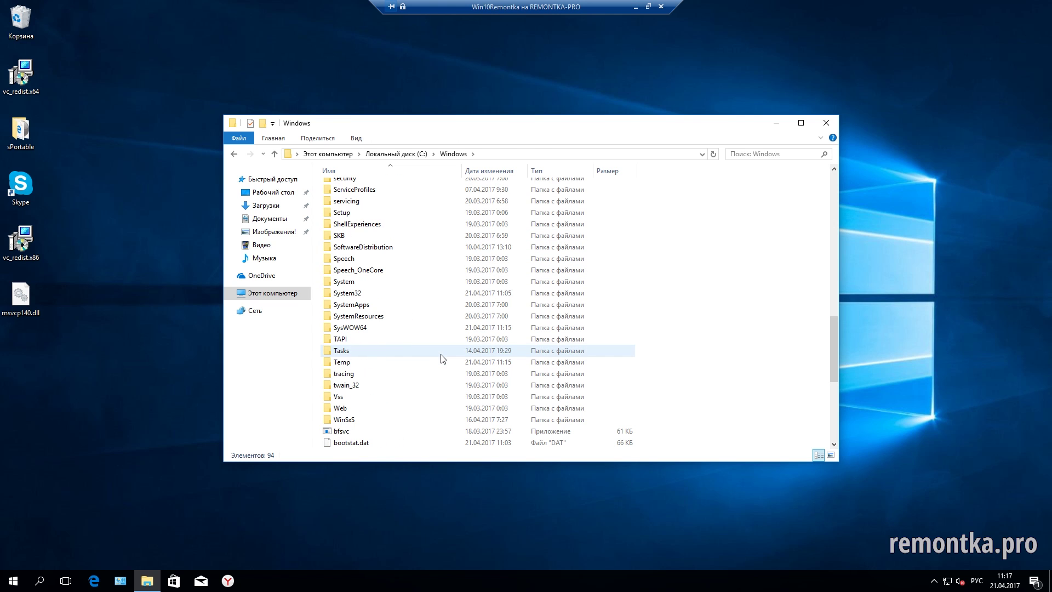
double_click(347, 293)
- Search the System32 folder for msvcp140
left_click(763, 154)
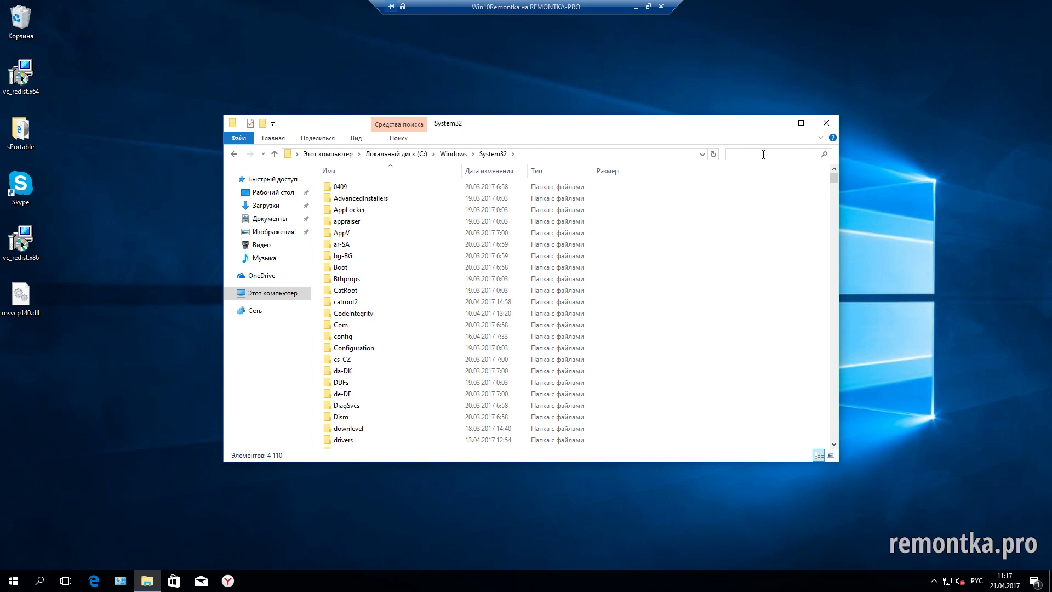
type("сьв")
key("BackSpace")
key("BackSpace")
key("BackSpace")
key("alt+shift")
type("ms")
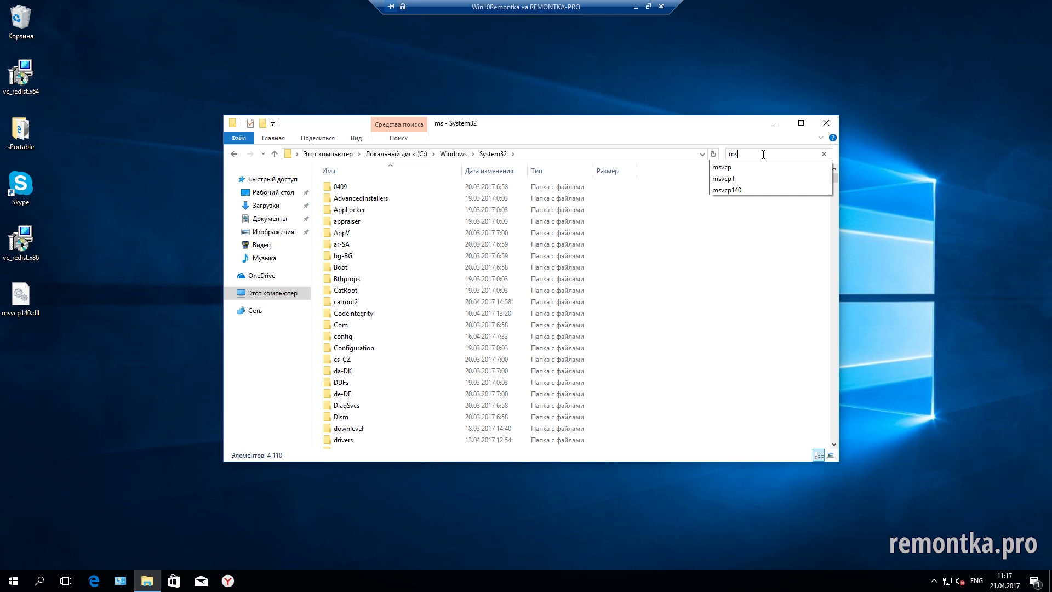
type("vcp140")
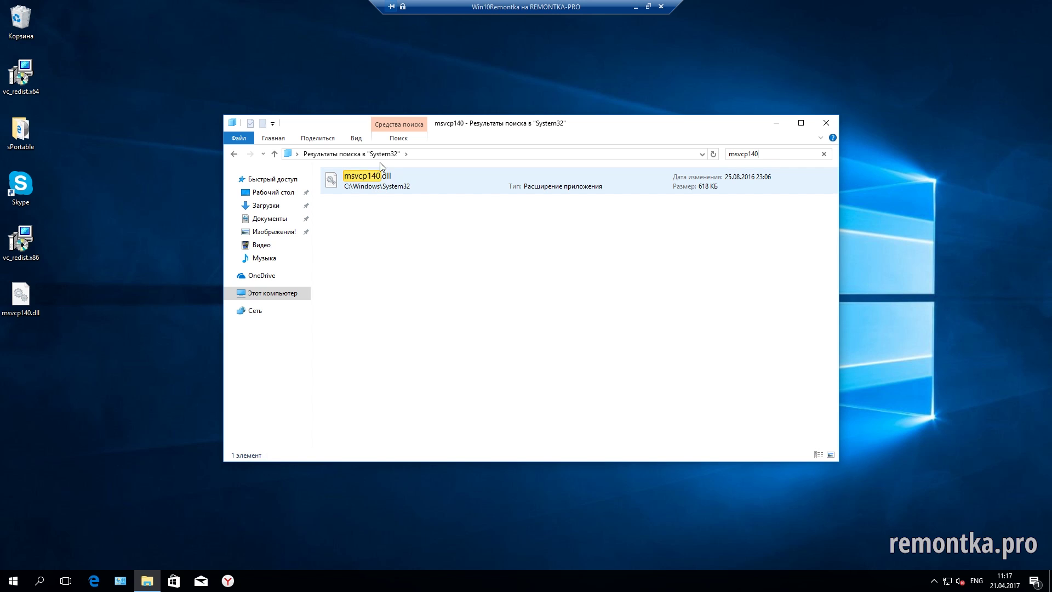
left_click(348, 155)
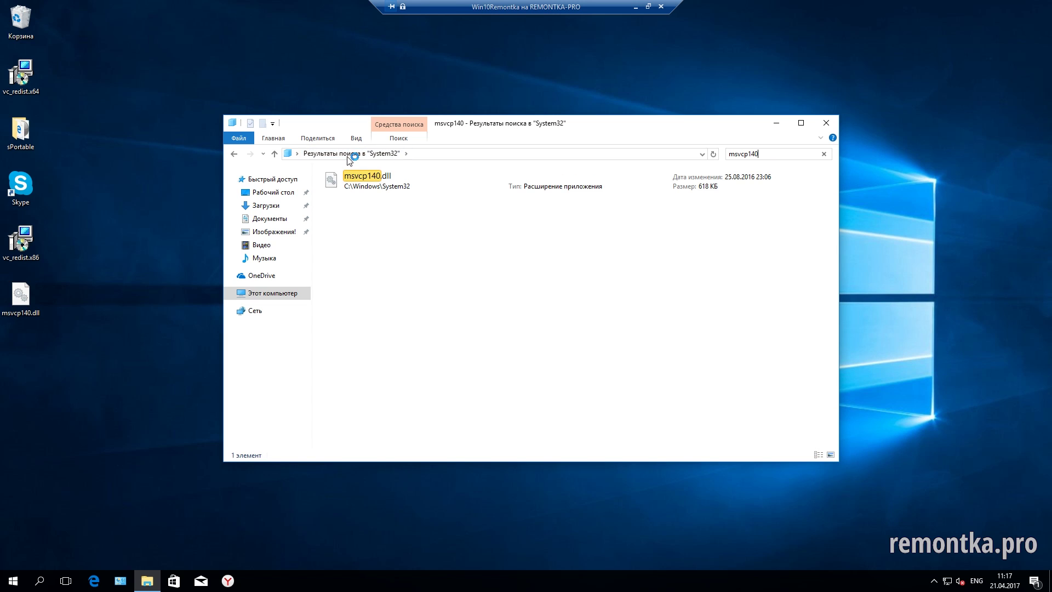
- Return to This PC and open the folder C:\Windows\SysWOW64
left_click(272, 293)
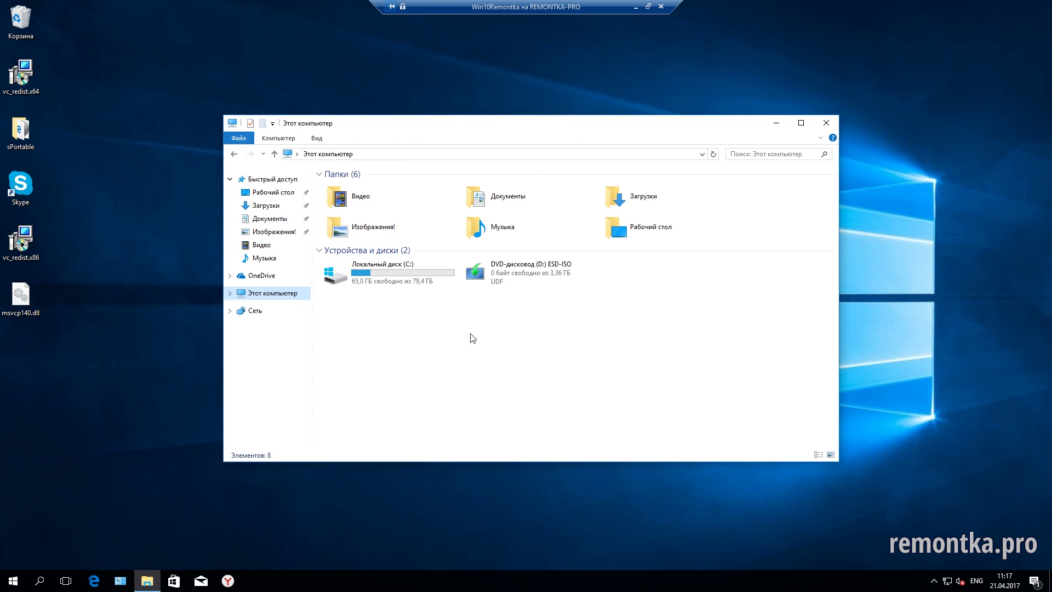
left_click(383, 276)
double_click(384, 276)
left_click(384, 279)
key("Up")
key("Up")
key("Up")
key("Up")
key("Return")
scroll(394, 289, "down", 20)
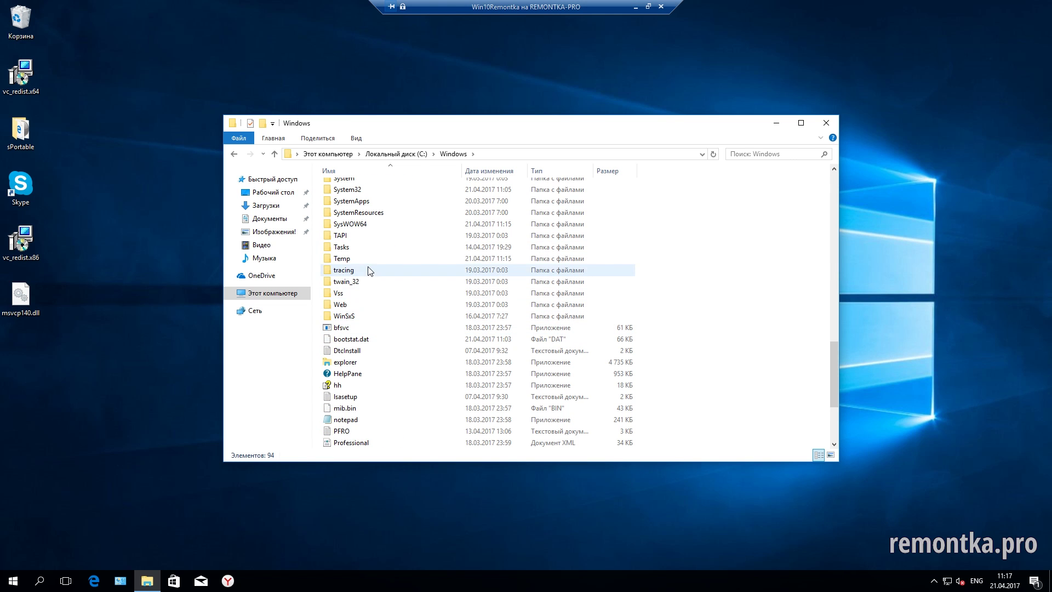
double_click(350, 224)
- Display the full path of the SysWOW64 folder and close the File Explorer window
scroll(497, 277, "down", 20)
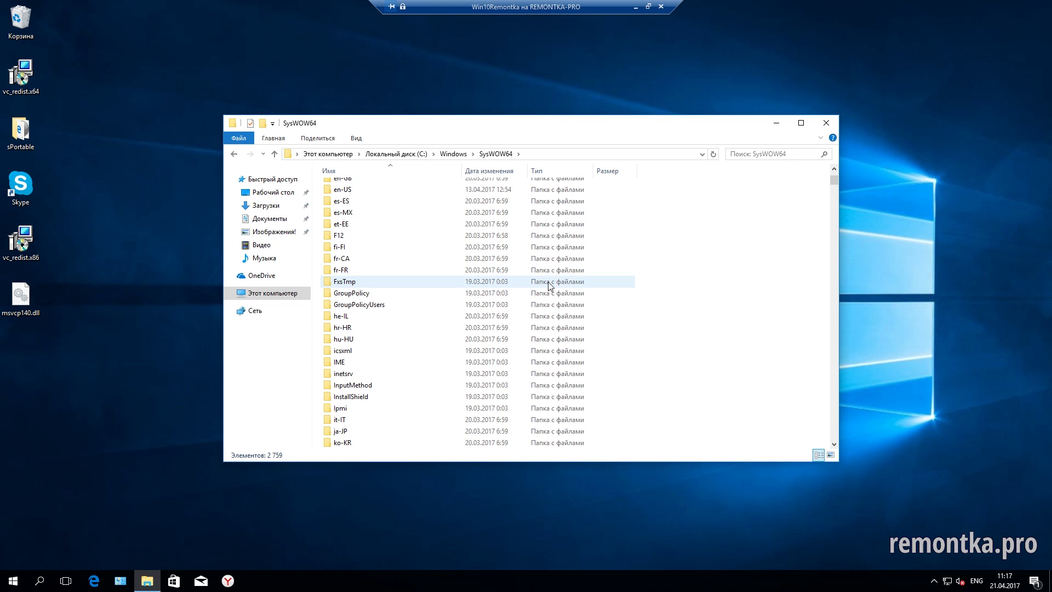
left_click(540, 155)
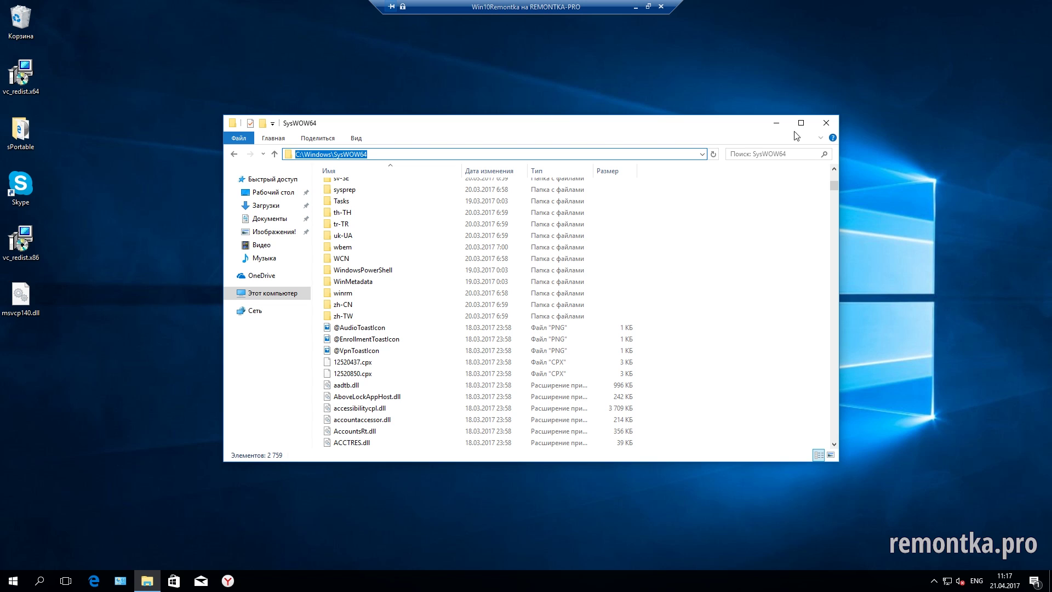
left_click(826, 123)
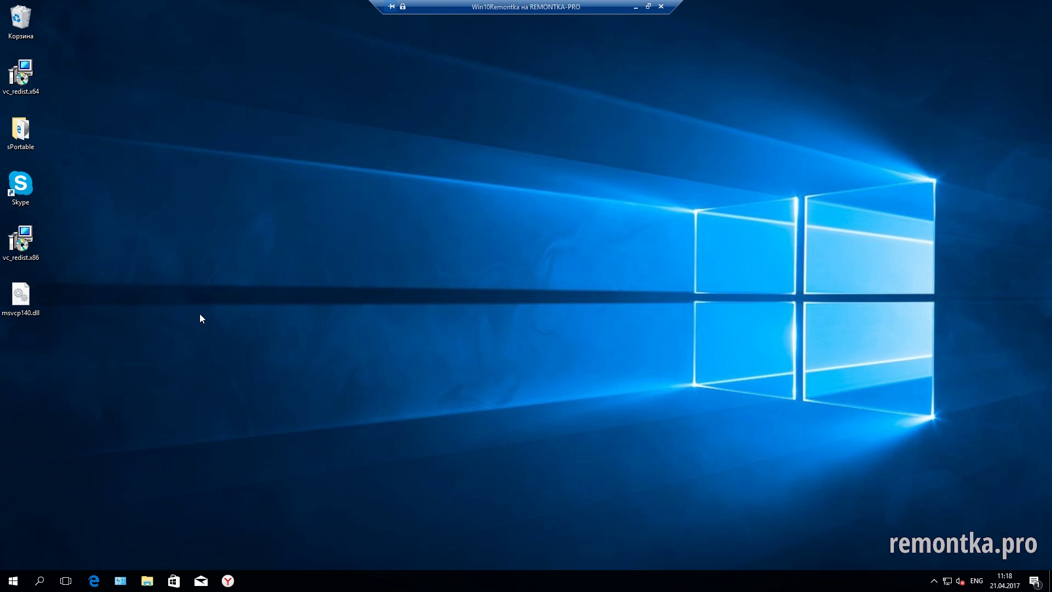